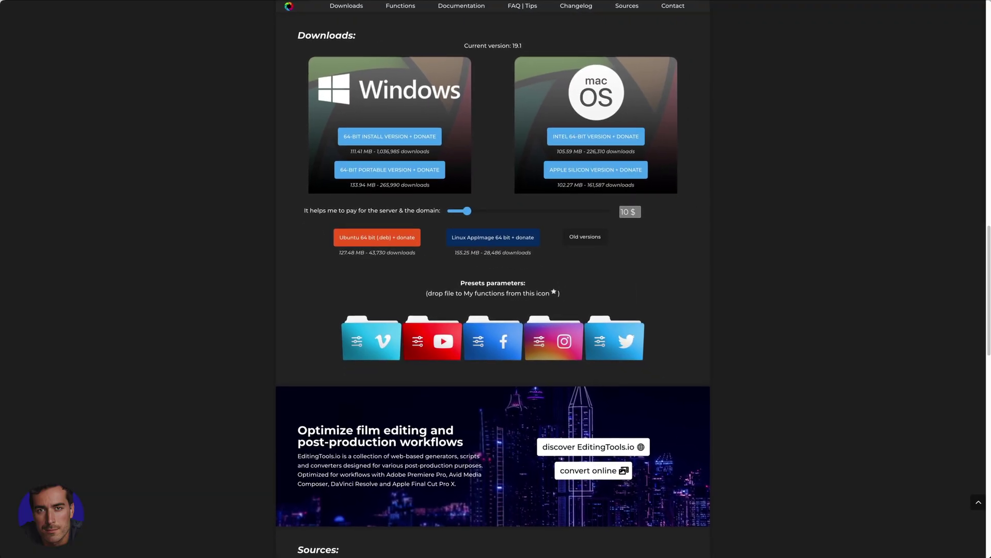
Browse the Shutter Encoder website's Downloads section and jump to the per-platform download options.
{"action": "triple_click", "coordinate": [324, 39]}
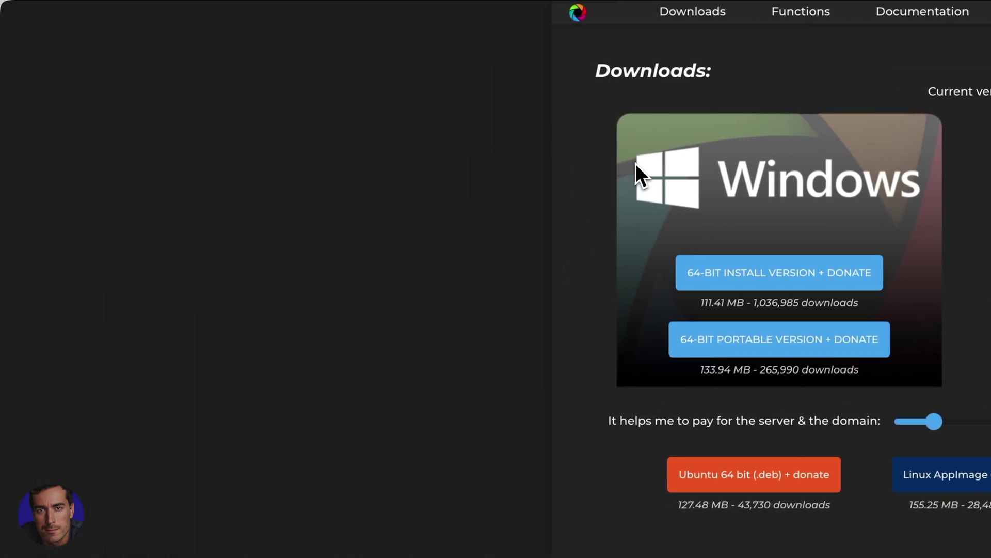
{"action": "mouse_move", "coordinate": [529, 2]}
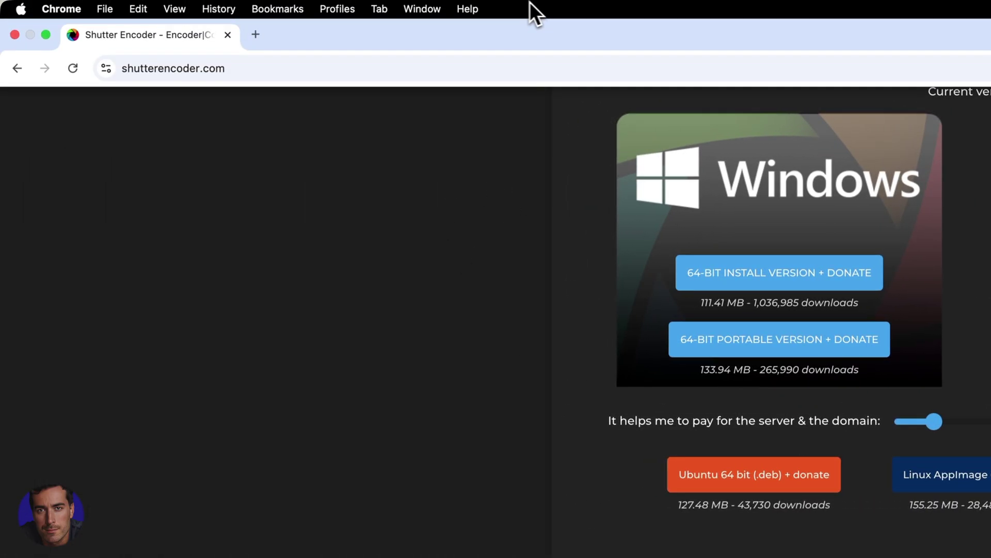
{"action": "left_click", "coordinate": [196, 66]}
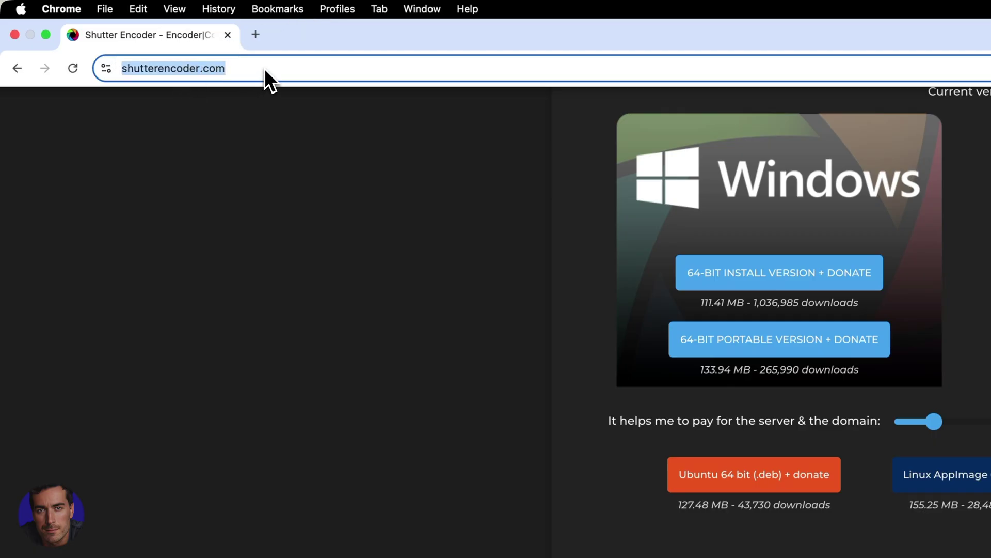
{"action": "left_click", "coordinate": [556, 232]}
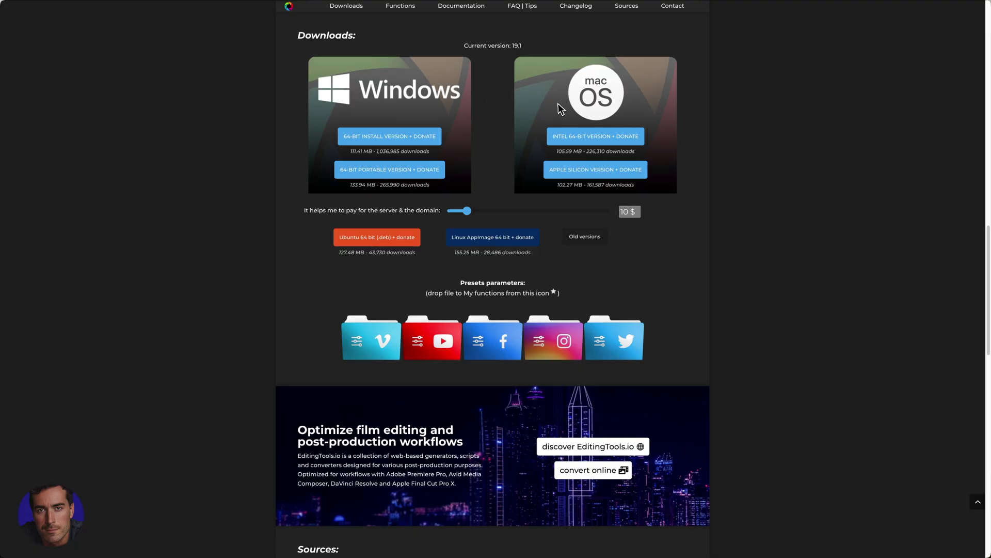
{"action": "scroll", "coordinate": [545, 165], "scroll_direction": "up", "scroll_amount": 5}
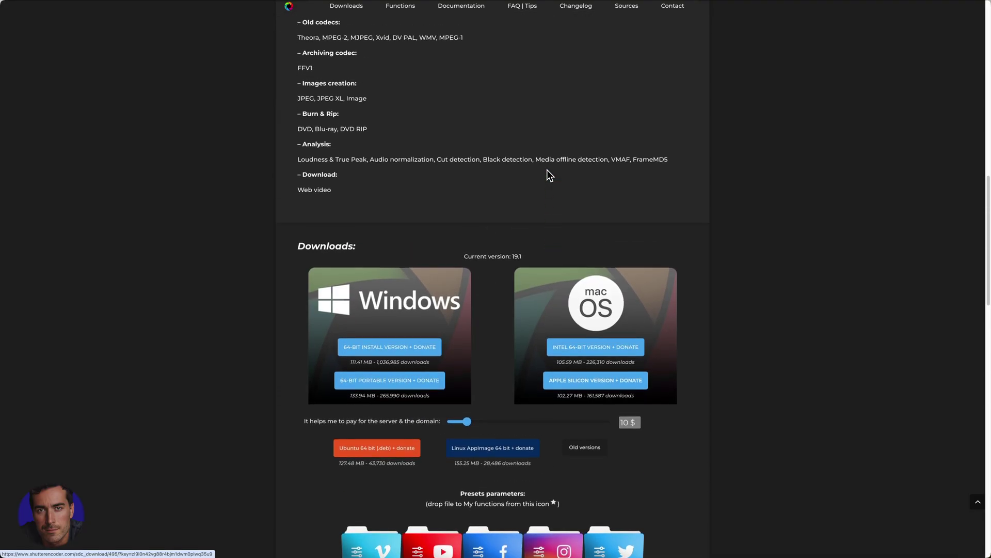
{"action": "scroll", "coordinate": [550, 238], "scroll_direction": "up", "scroll_amount": 15}
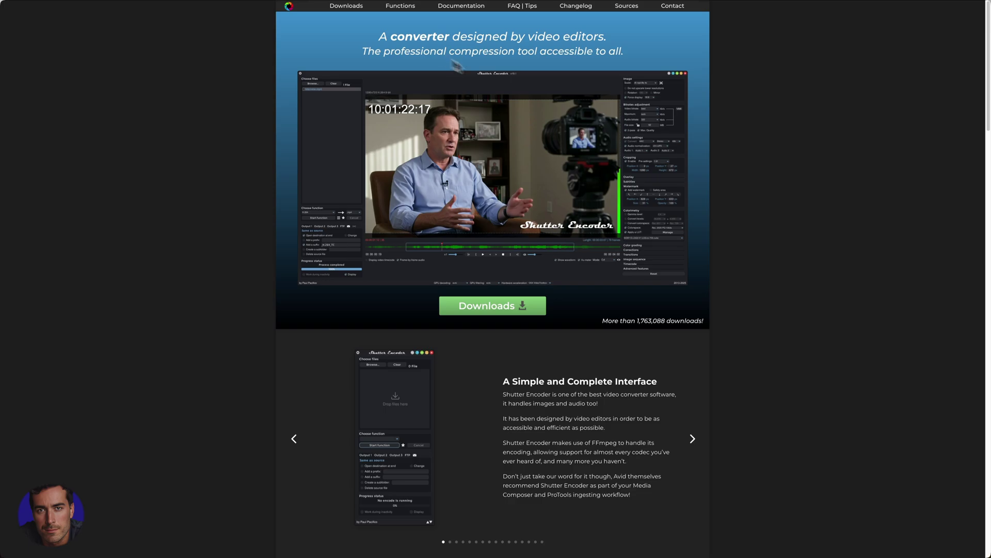
{"action": "left_click", "coordinate": [504, 307]}
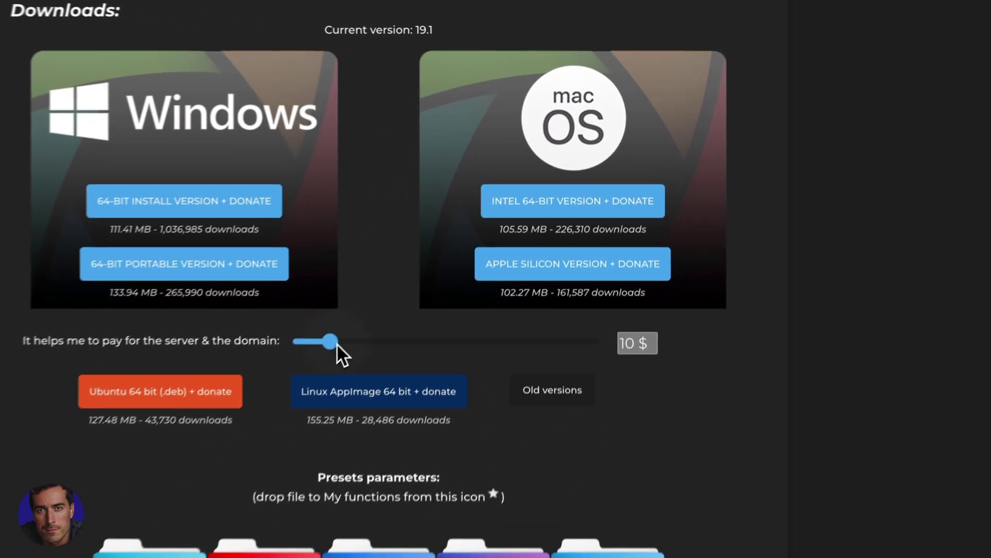
Slide the donation amount up to 35 $ and back down to 10 $.
{"action": "left_click_drag", "start_coordinate": [470, 210], "coordinate": [506, 214]}
{"action": "left_click_drag", "start_coordinate": [391, 365], "coordinate": [320, 365]}
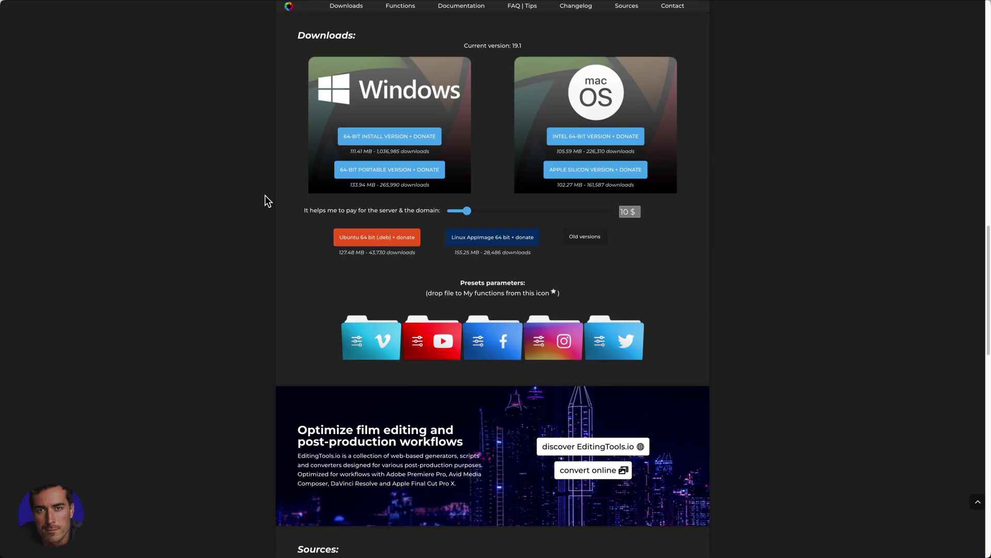
{"action": "scroll", "coordinate": [266, 197], "scroll_direction": "up", "scroll_amount": 10}
Leave Chrome full screen, make Shutter Encoder fill the screen, and choose calendar-in-google-sheets.m4a from videos.
{"action": "mouse_move", "coordinate": [137, 7]}
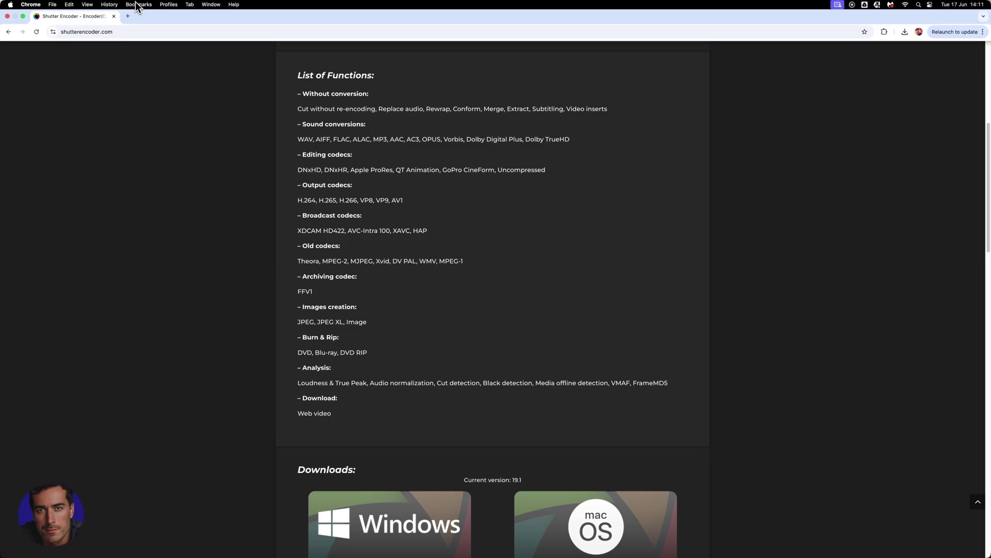
{"action": "left_click", "coordinate": [23, 16]}
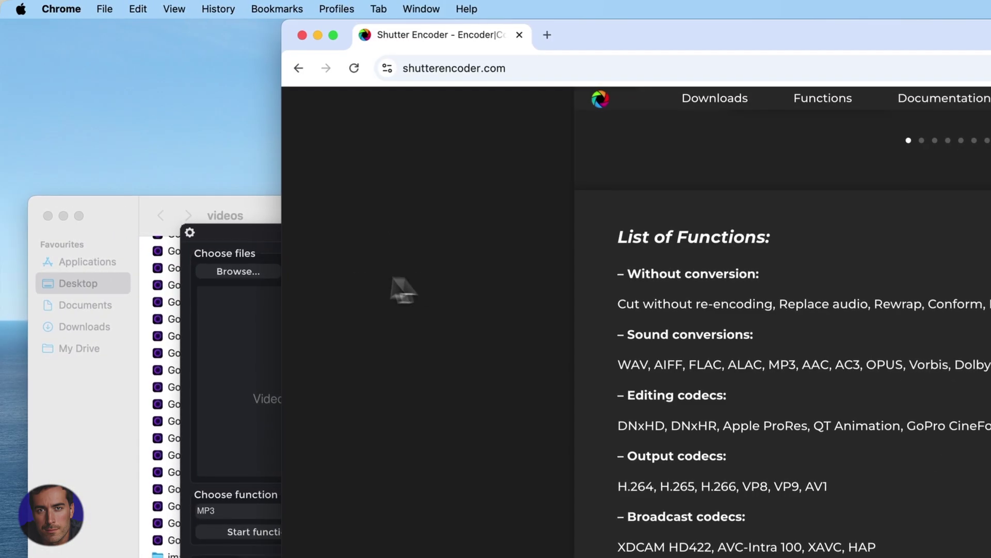
{"action": "left_click", "coordinate": [237, 235]}
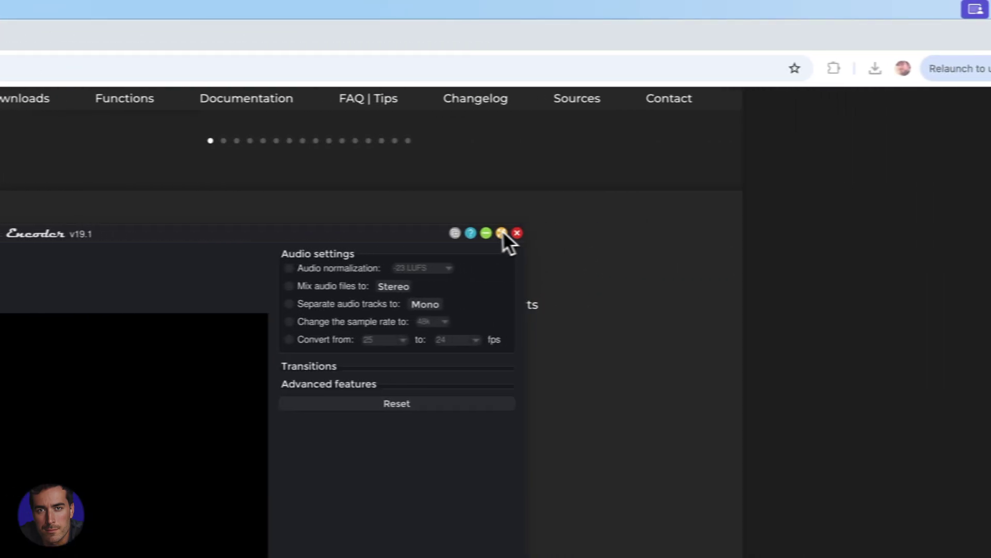
{"action": "left_click", "coordinate": [504, 233]}
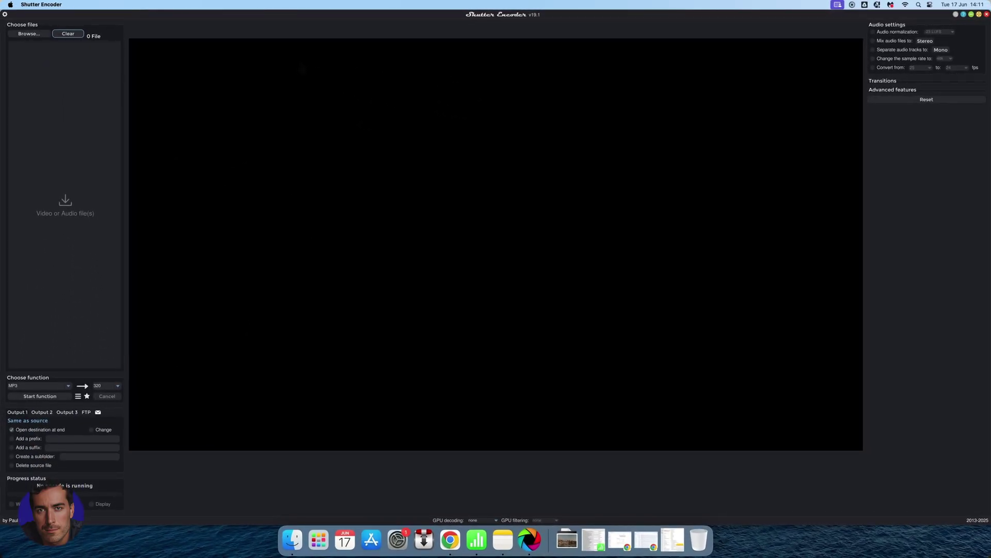
{"action": "left_click", "coordinate": [36, 35]}
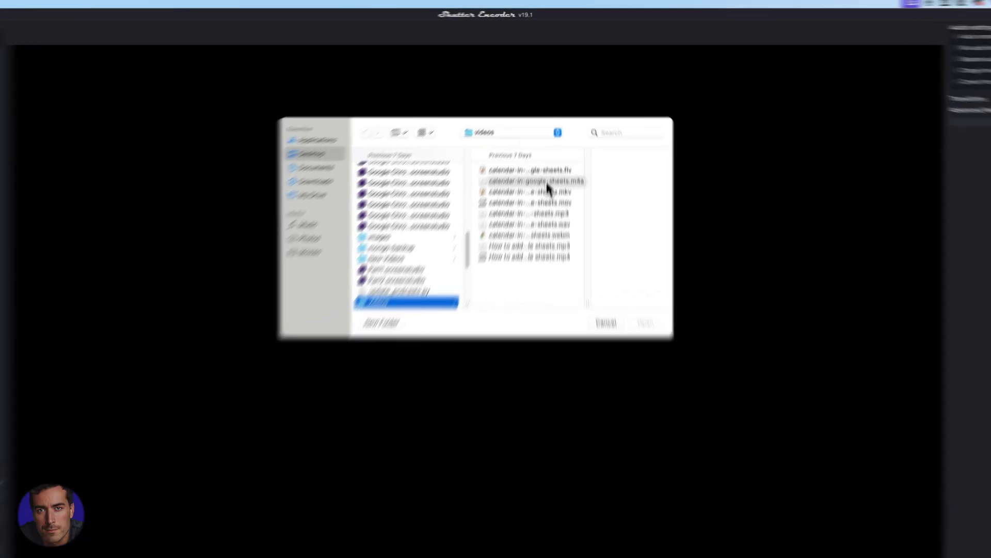
{"action": "left_click", "coordinate": [550, 145]}
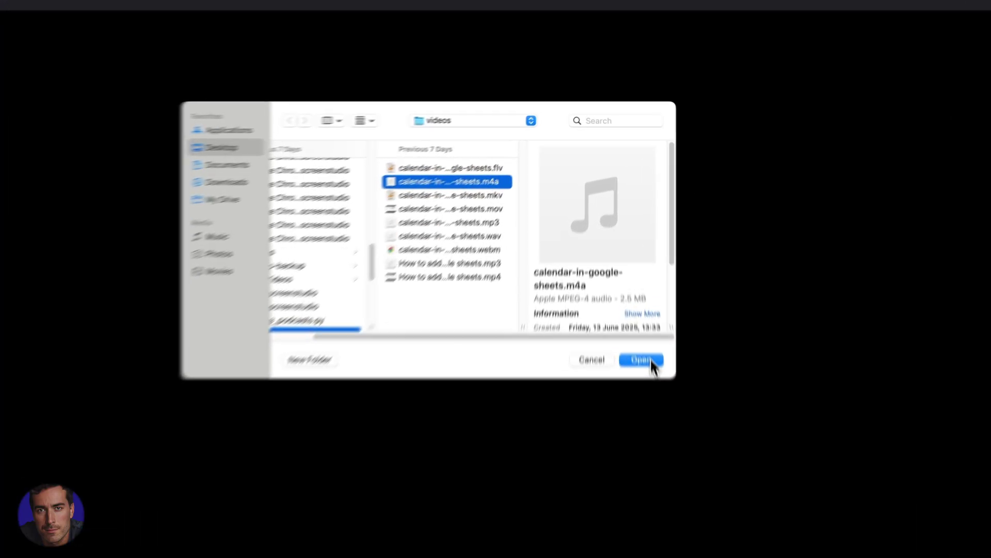
Confirm the file chooser so calendar-in-google-sheets.m4a is loaded as the source file.
{"action": "left_click", "coordinate": [633, 258]}
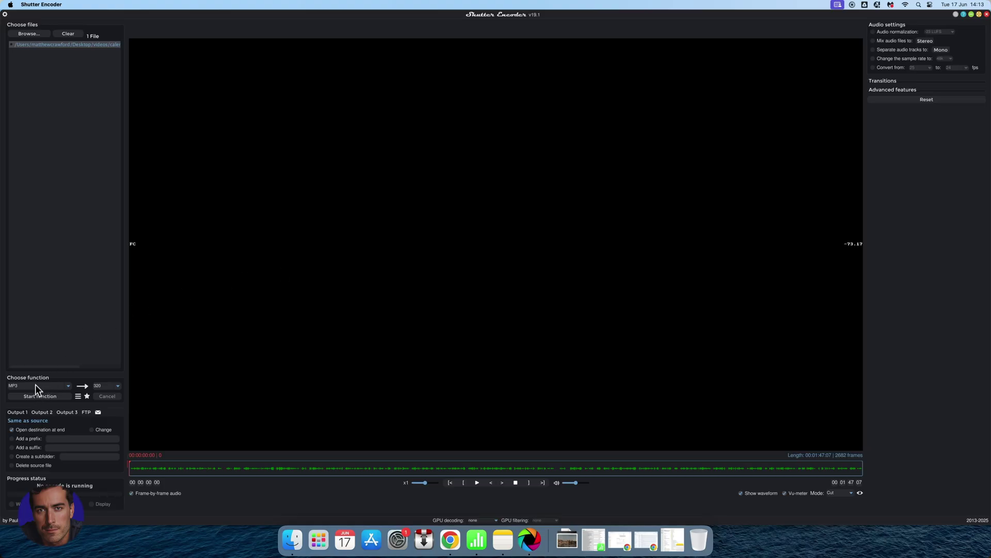
Choose MP3 from the conversion functions list and show its bitrate choices.
{"action": "left_click", "coordinate": [68, 386]}
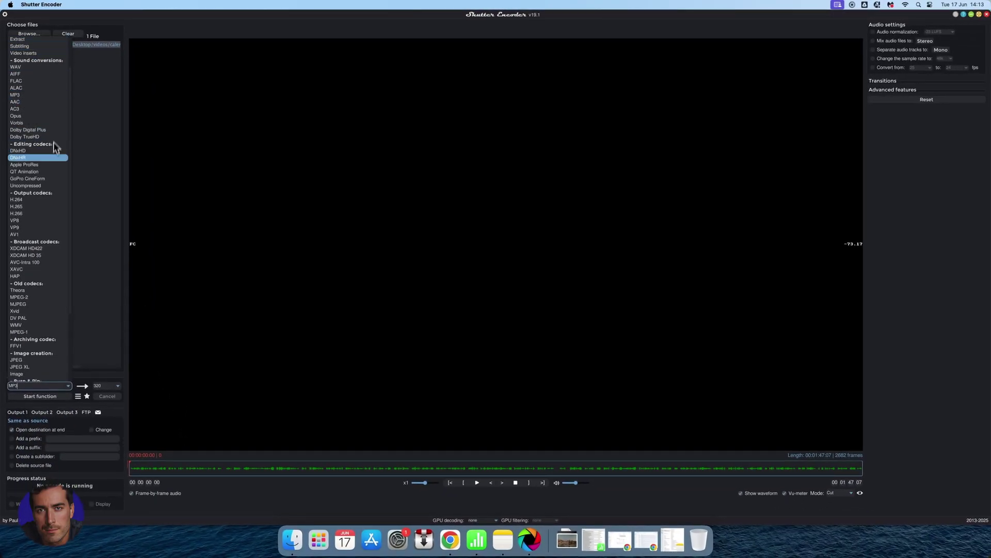
{"action": "scroll", "coordinate": [51, 156], "scroll_direction": "down", "scroll_amount": 5}
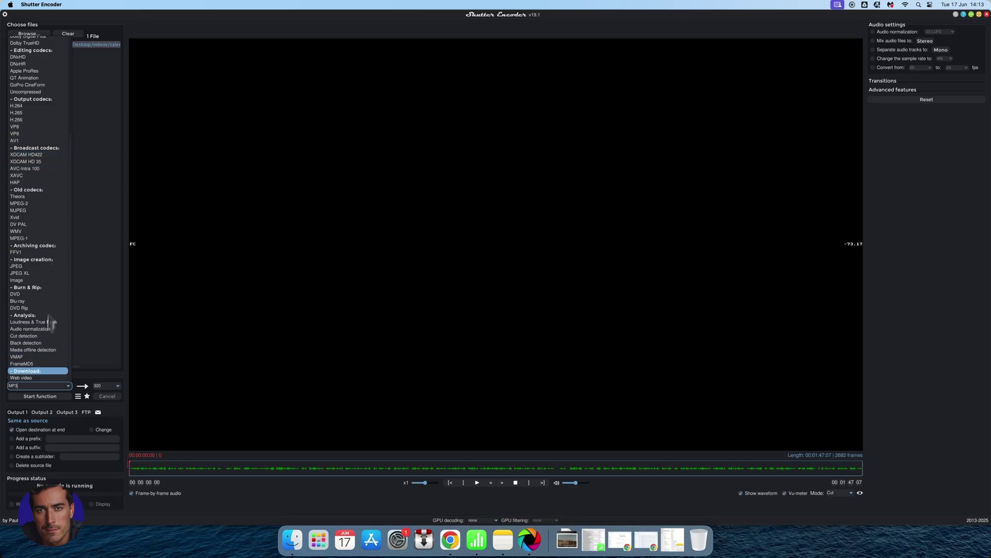
{"action": "scroll", "coordinate": [40, 289], "scroll_direction": "up", "scroll_amount": 8}
{"action": "scroll", "coordinate": [42, 257], "scroll_direction": "down", "scroll_amount": 5}
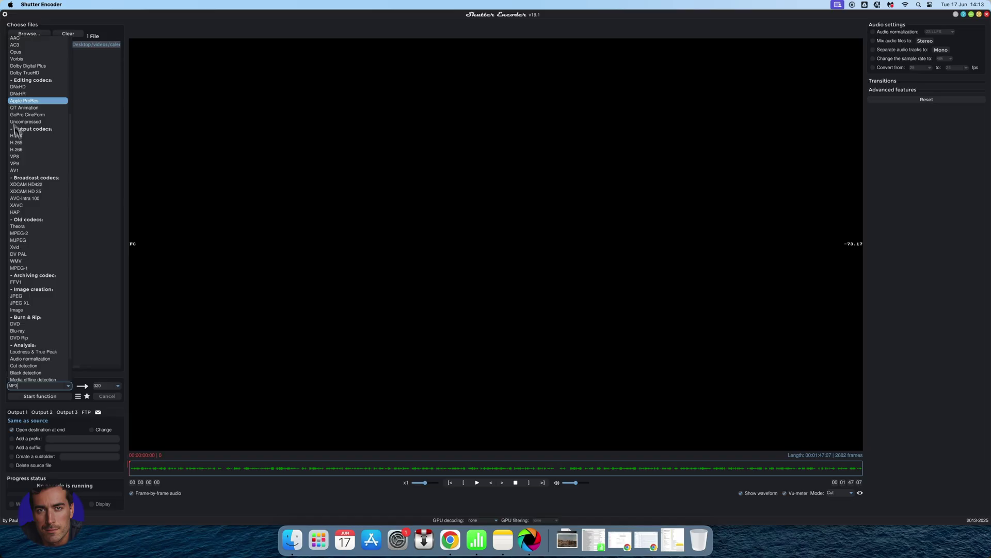
{"action": "scroll", "coordinate": [20, 114], "scroll_direction": "up", "scroll_amount": 5}
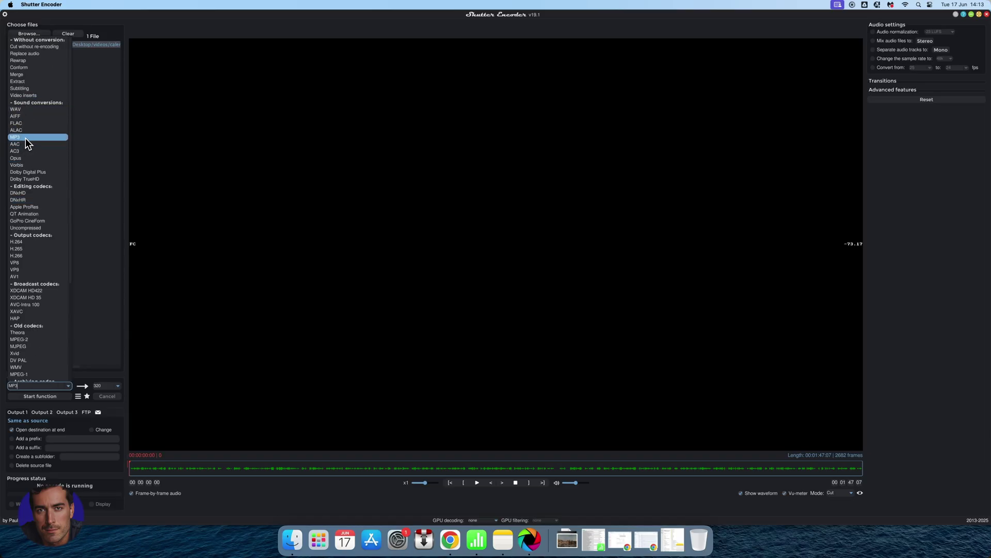
{"action": "left_click", "coordinate": [26, 137]}
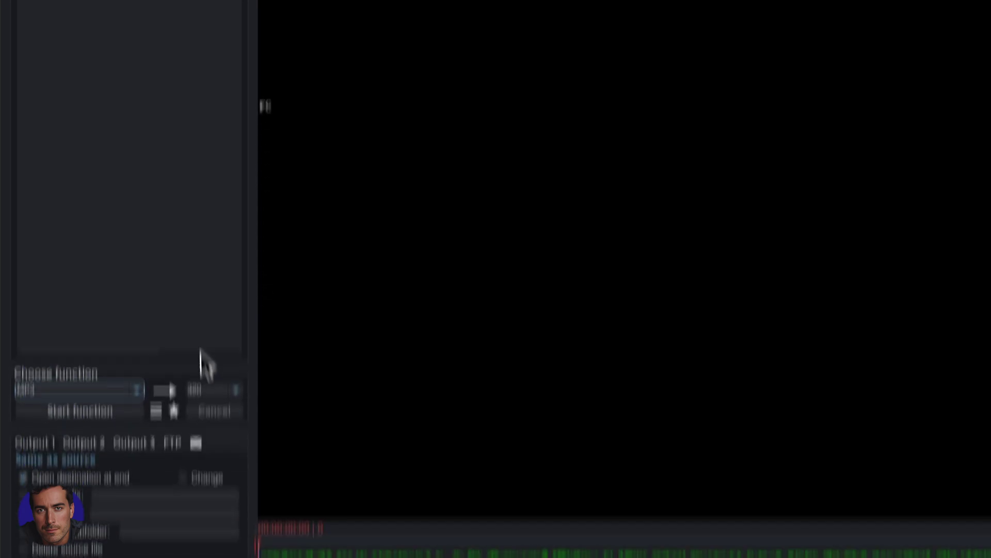
{"action": "left_click", "coordinate": [235, 243]}
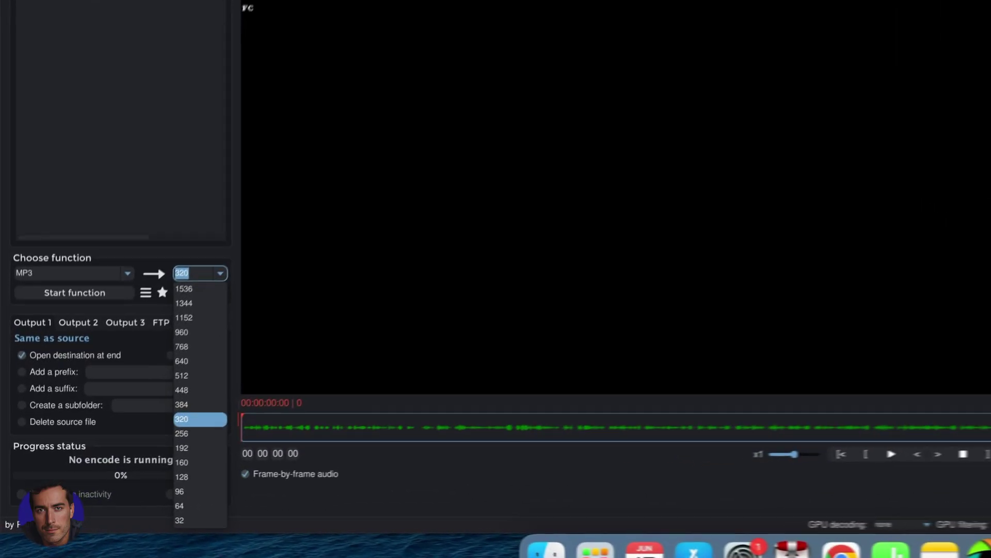
Keep the MP3 bitrate at 320, rechecking the bitrate list once.
{"action": "left_click", "coordinate": [107, 464]}
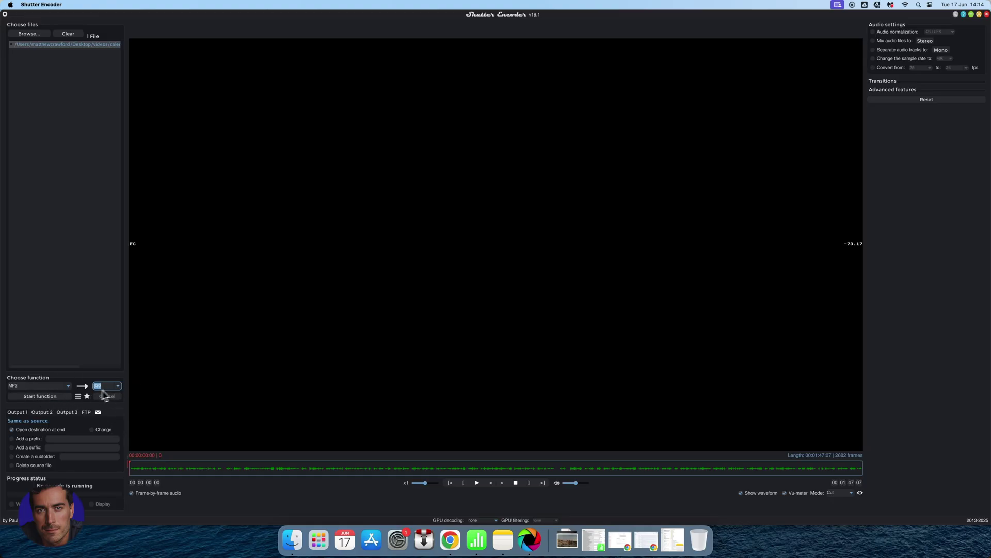
{"action": "left_click", "coordinate": [118, 385]}
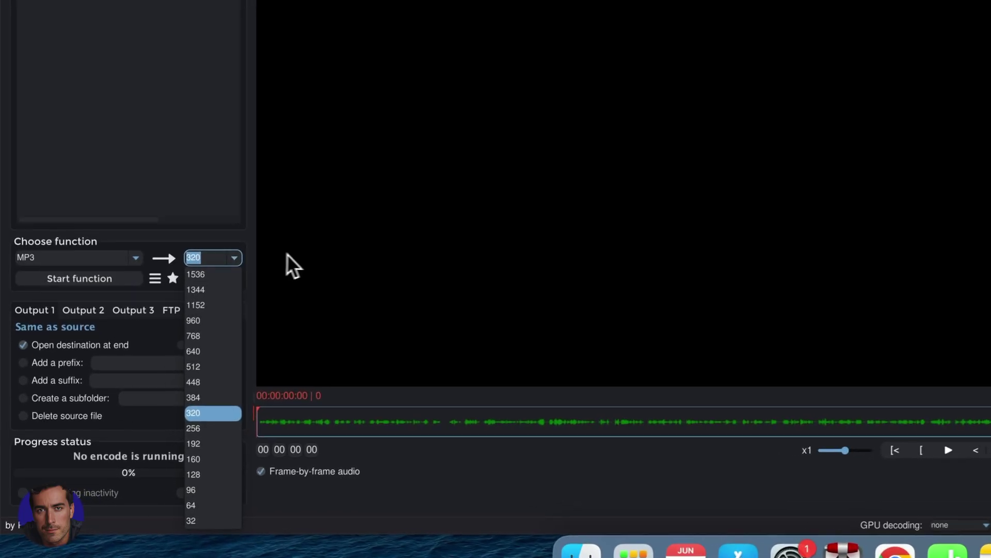
{"action": "left_click", "coordinate": [149, 383]}
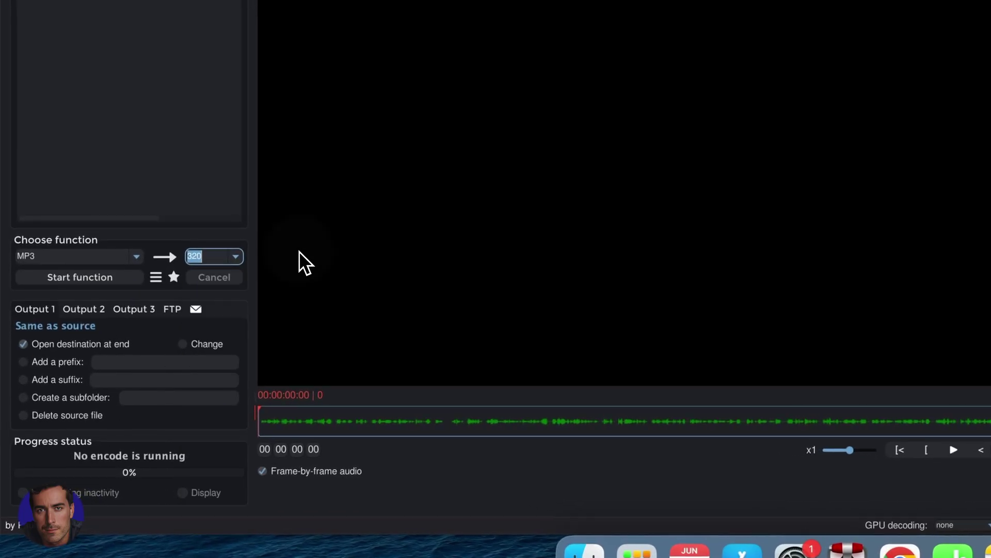
Run the MP3 conversion and overwrite the existing calendar-in-google-sheets.mp3.
{"action": "left_click", "coordinate": [91, 278]}
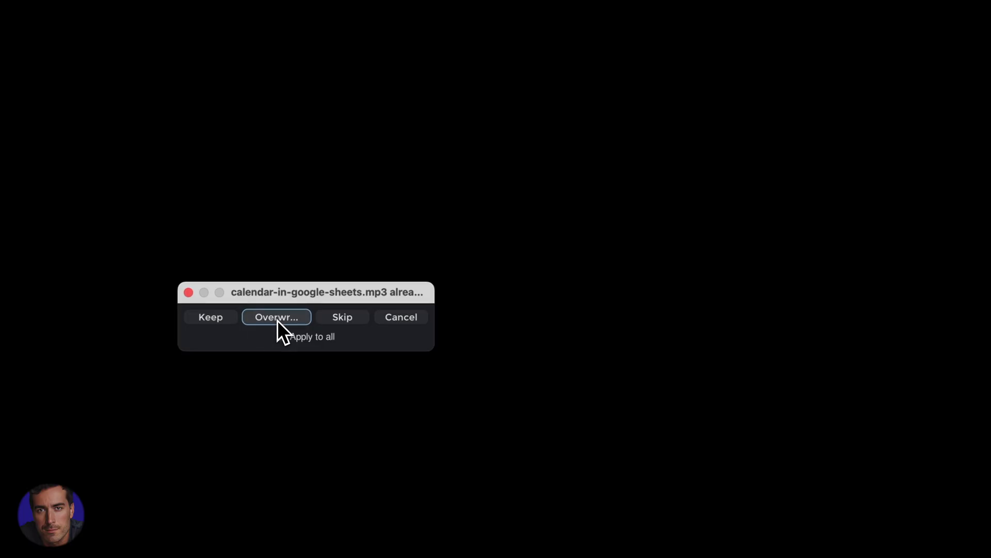
{"action": "left_click", "coordinate": [277, 317]}
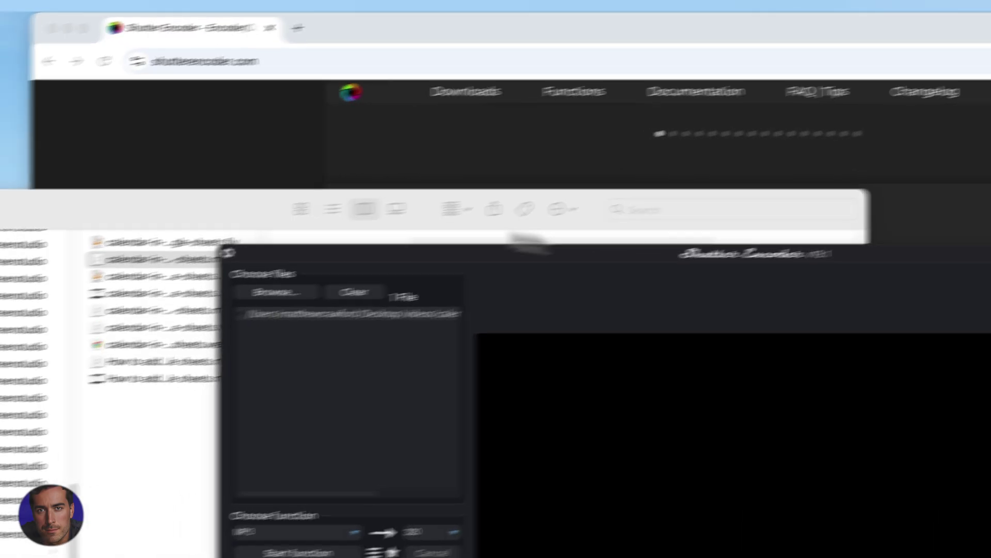
In Finder's videos folder, select calendar-in-google-sheets.mp3 and check its full name and details without renaming it.
{"action": "left_click", "coordinate": [92, 193]}
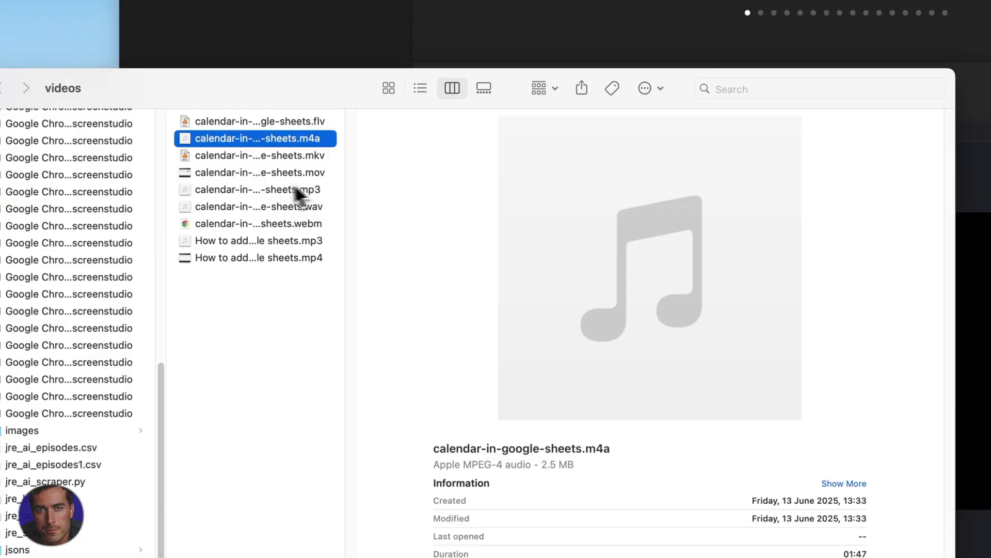
{"action": "left_click", "coordinate": [291, 190]}
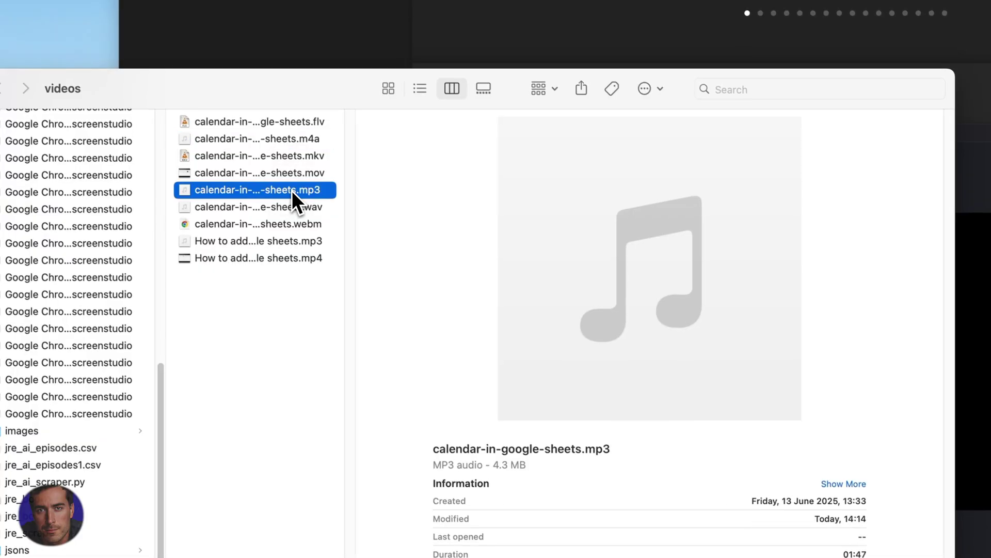
{"action": "left_click", "coordinate": [292, 190]}
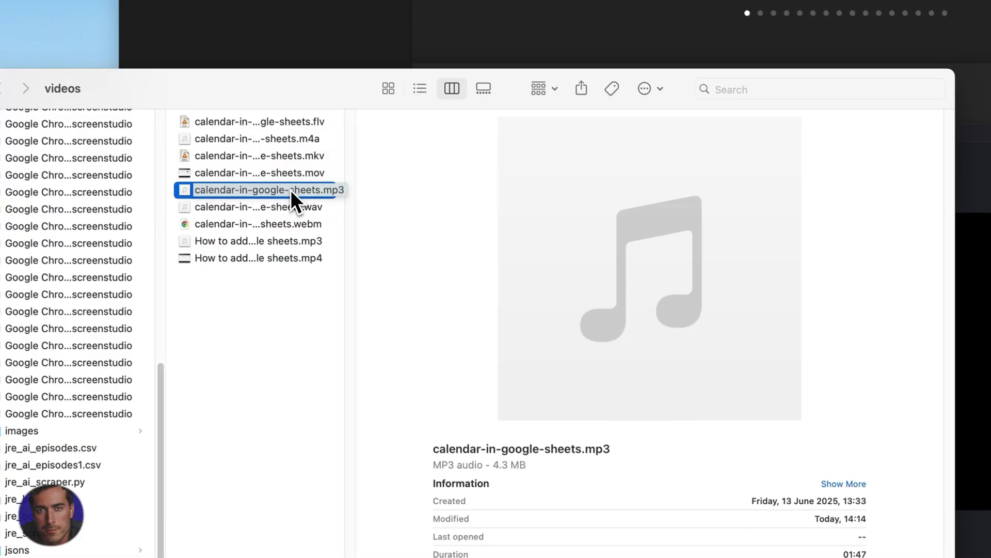
{"action": "key", "text": "Escape"}
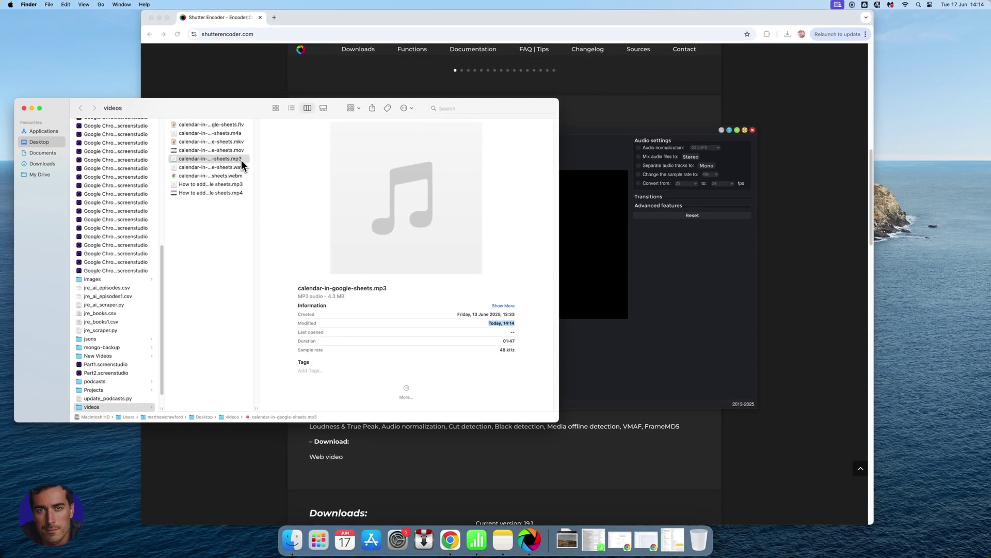
{"action": "left_click", "coordinate": [240, 133]}
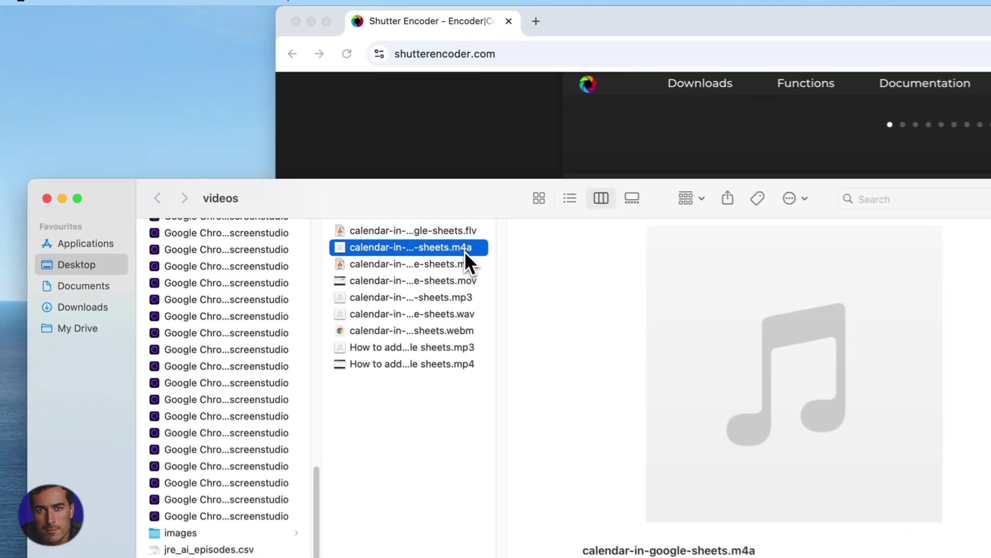
{"action": "left_click", "coordinate": [467, 304]}
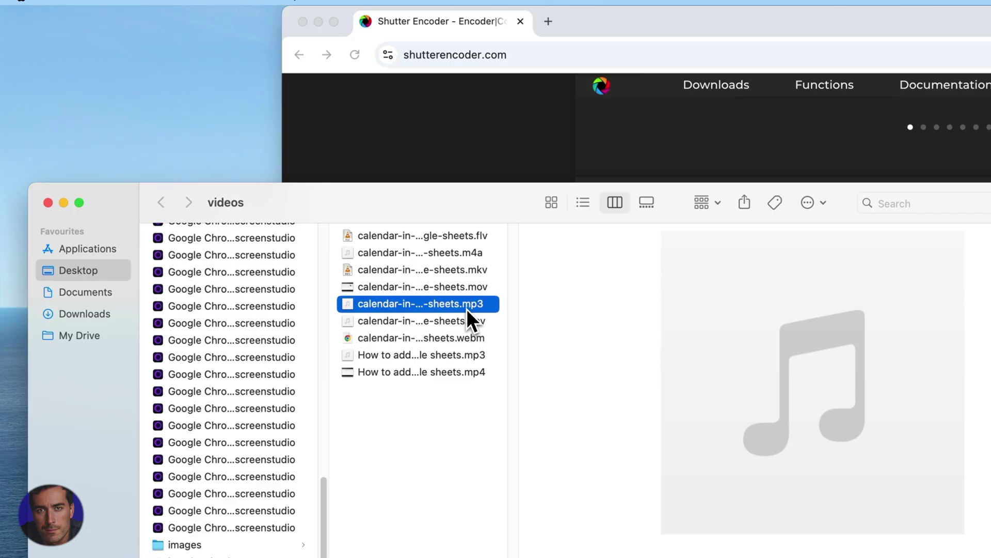
{"action": "key", "text": "Return"}
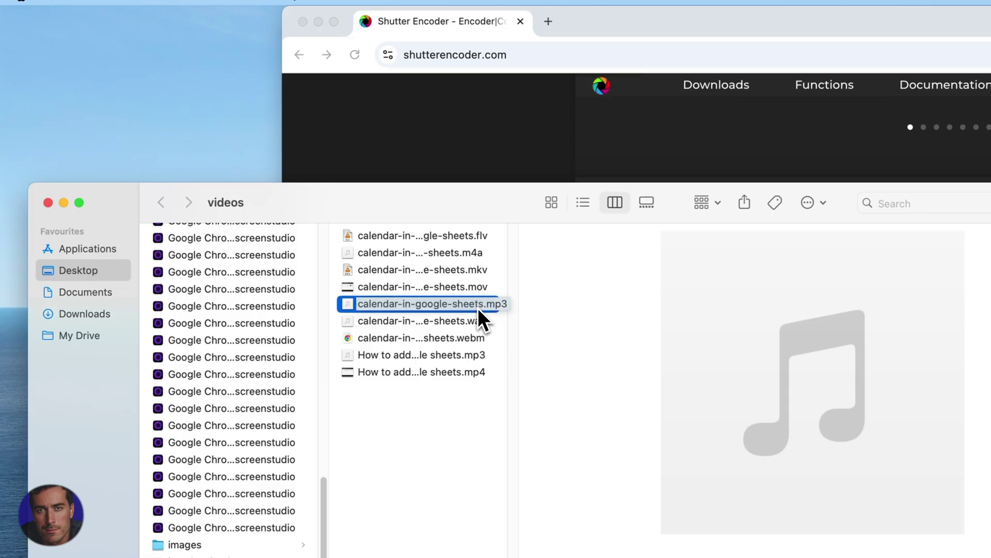
{"action": "key", "text": "Return"}
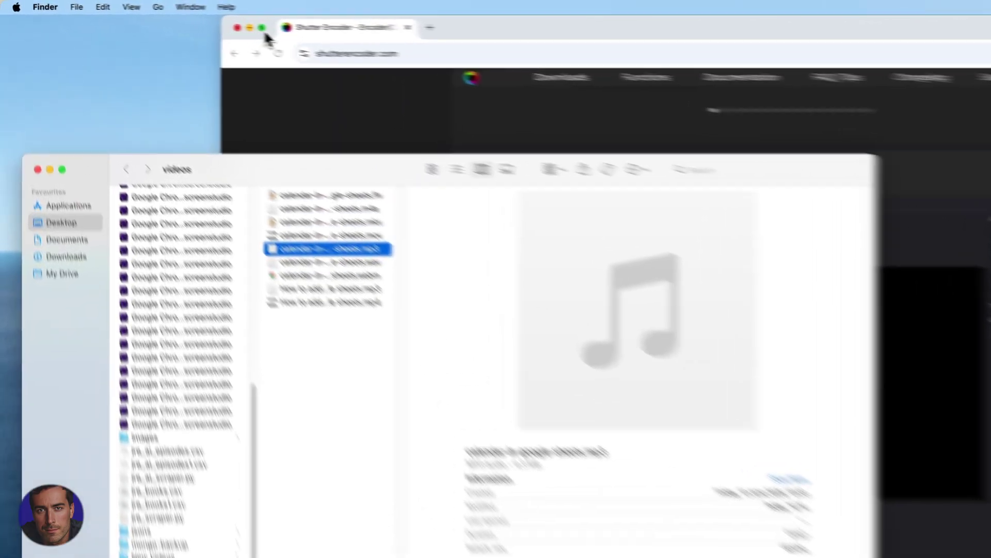
Put the shutterencoder.com Chrome window in full screen and scroll to Downloads.
{"action": "left_click", "coordinate": [263, 29]}
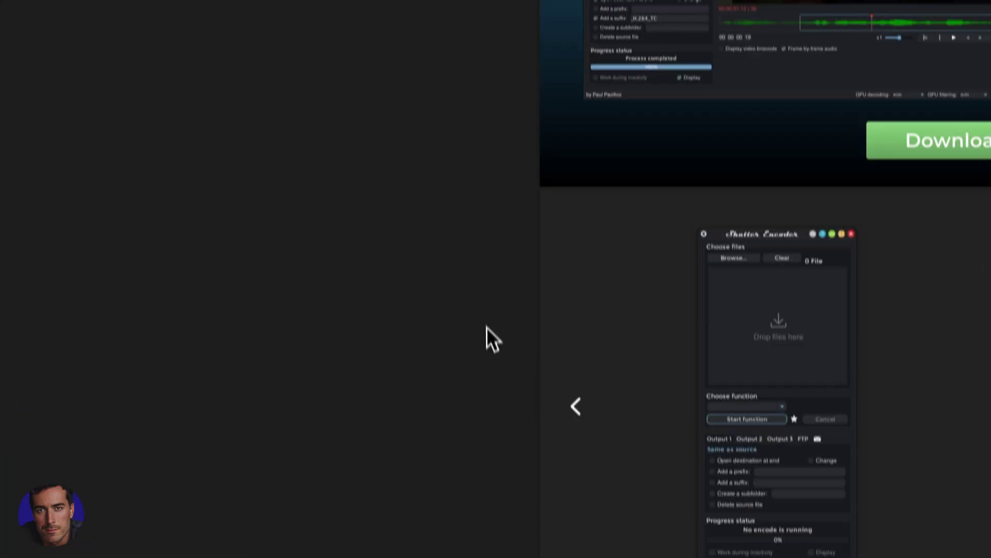
{"action": "scroll", "coordinate": [487, 327], "scroll_direction": "down", "scroll_amount": 10}
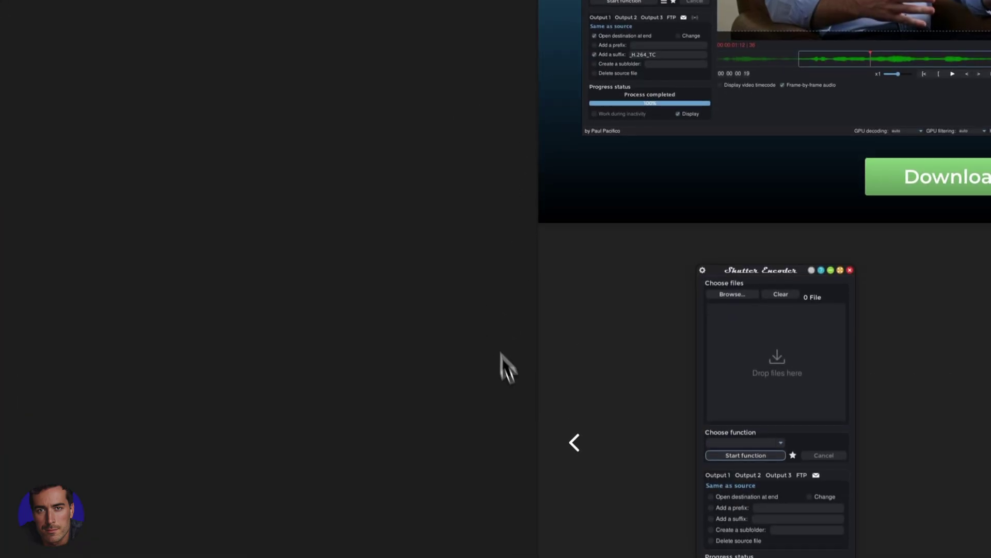